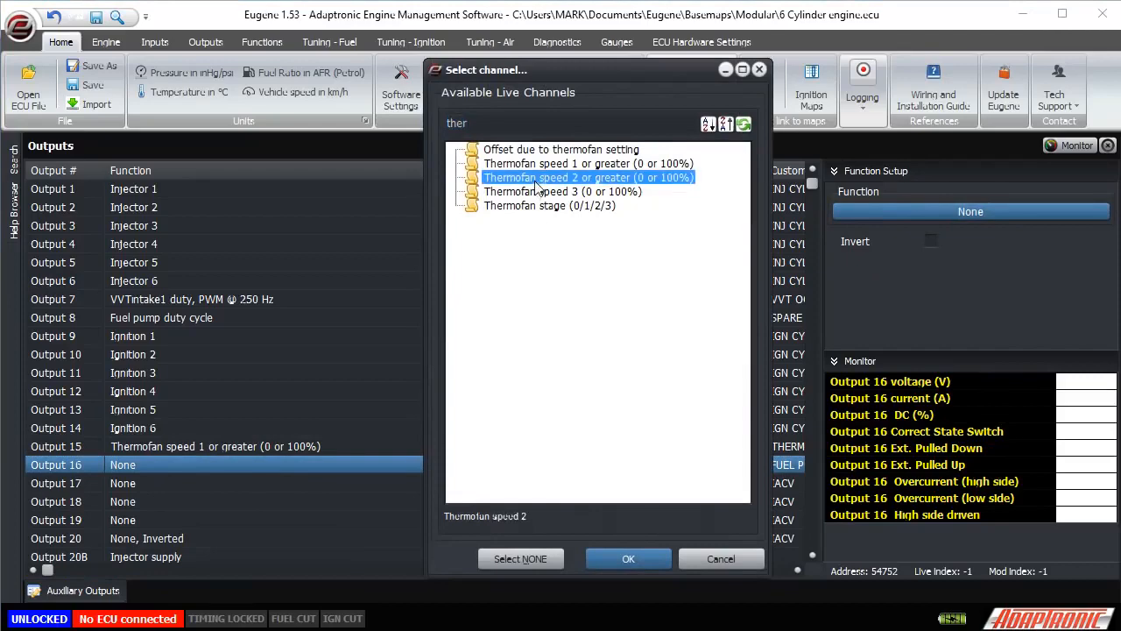
# Step: Assign Thermofan speed 2 or greater (0 or 100%) to Output 16 and Thermofan speed 3 (0 or 100%) to Output 17
pyautogui.click(632, 557)
pyautogui.click(315, 489)
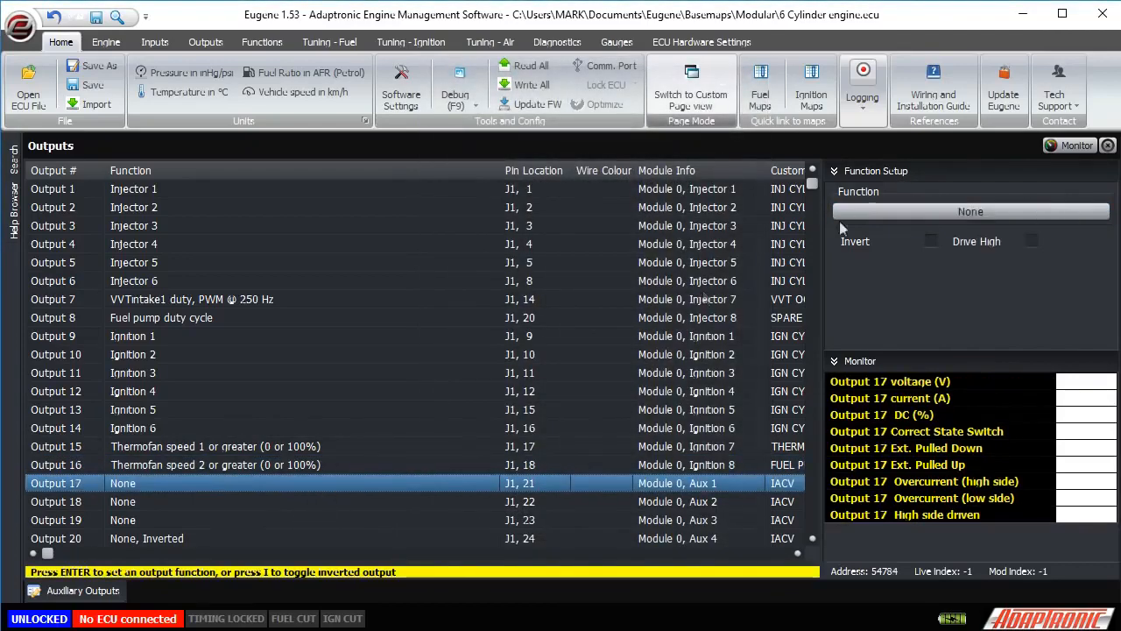
pyautogui.click(902, 209)
pyautogui.click(545, 206)
pyautogui.click(552, 192)
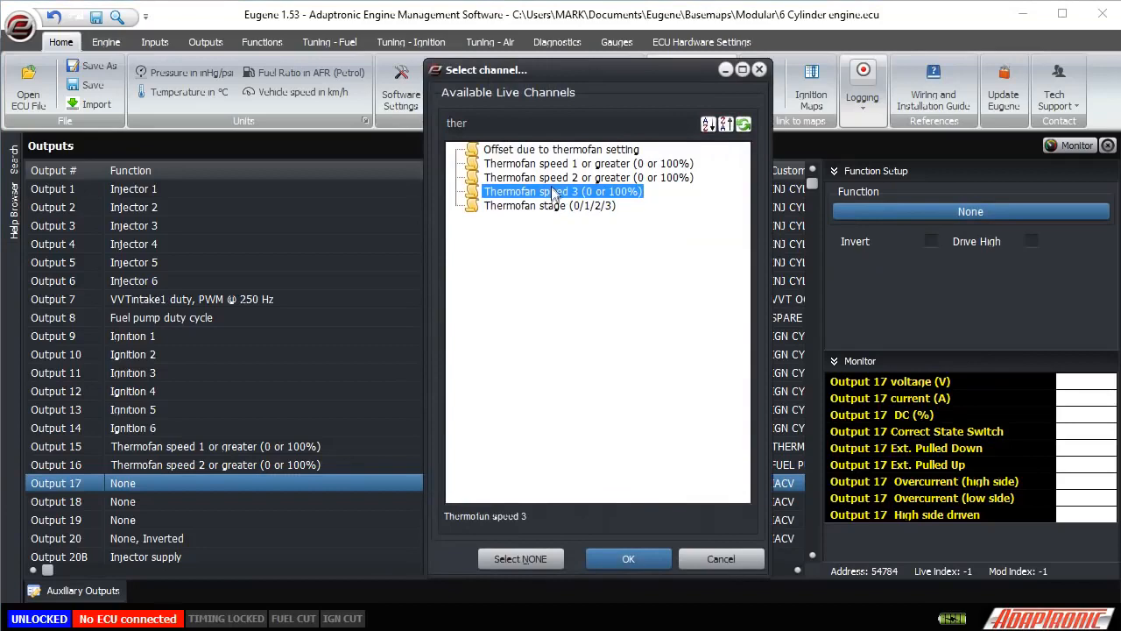
pyautogui.click(630, 558)
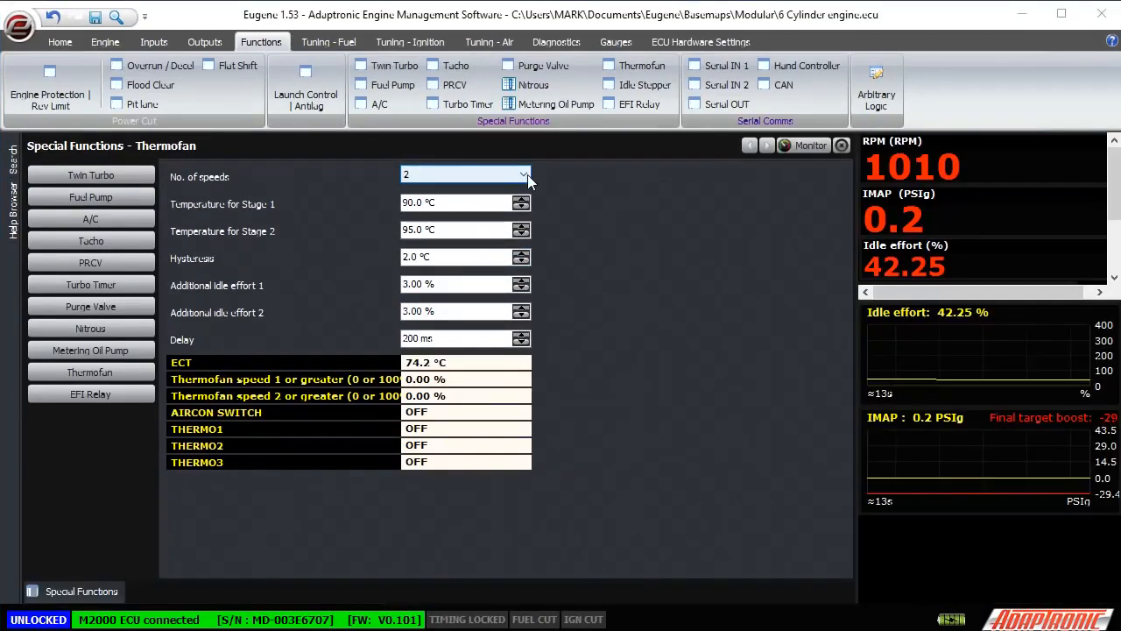
# Step: Set the thermofan temperatures to 90 °C for Stage 1 and 100 °C for Stage 2
pyautogui.click(479, 203)
pyautogui.write('90.0')
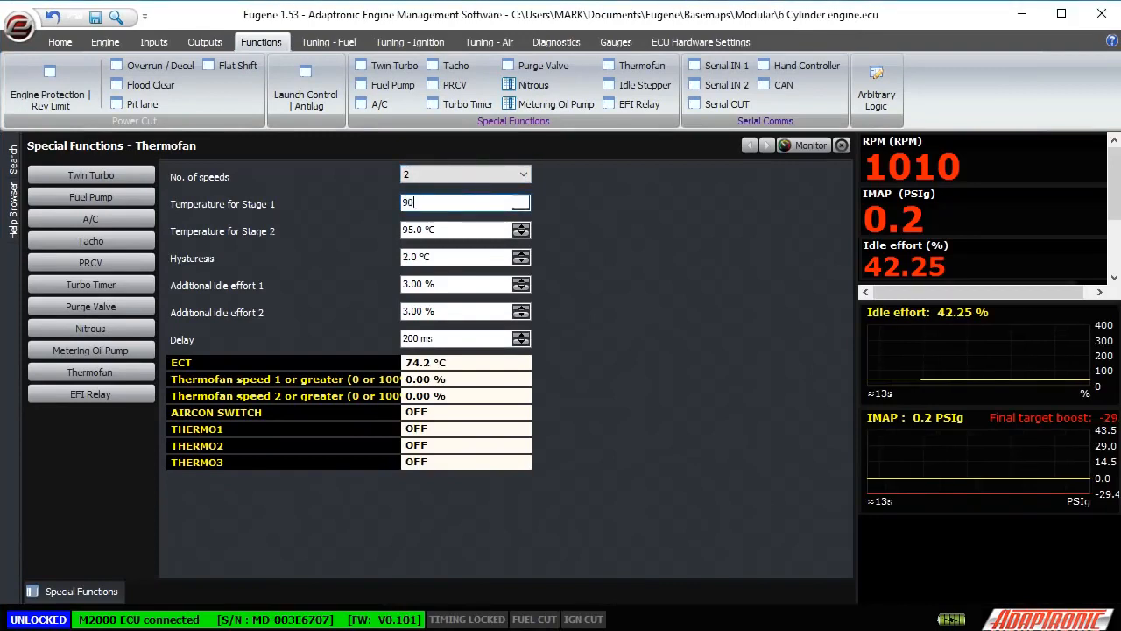
pyautogui.click(462, 226)
pyautogui.write('100.0')
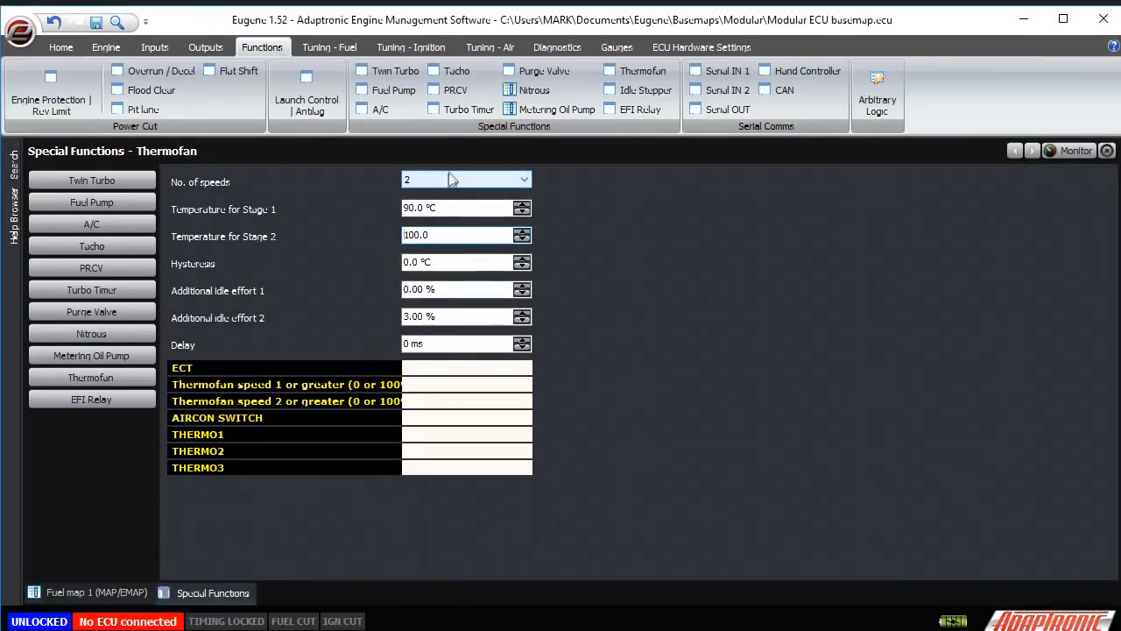
# Step: Reduce the thermofan to 1 speed and set its Stage 1 temperature to 100 °C
pyautogui.click(451, 180)
pyautogui.click(446, 191)
pyautogui.click(442, 207)
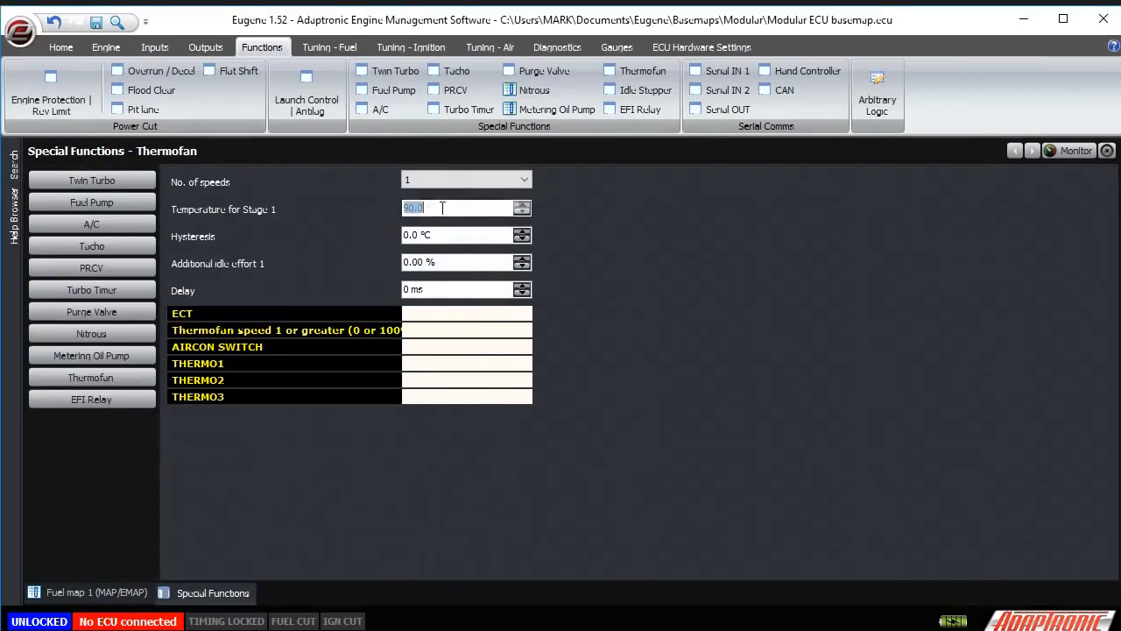
pyautogui.write('100.0')
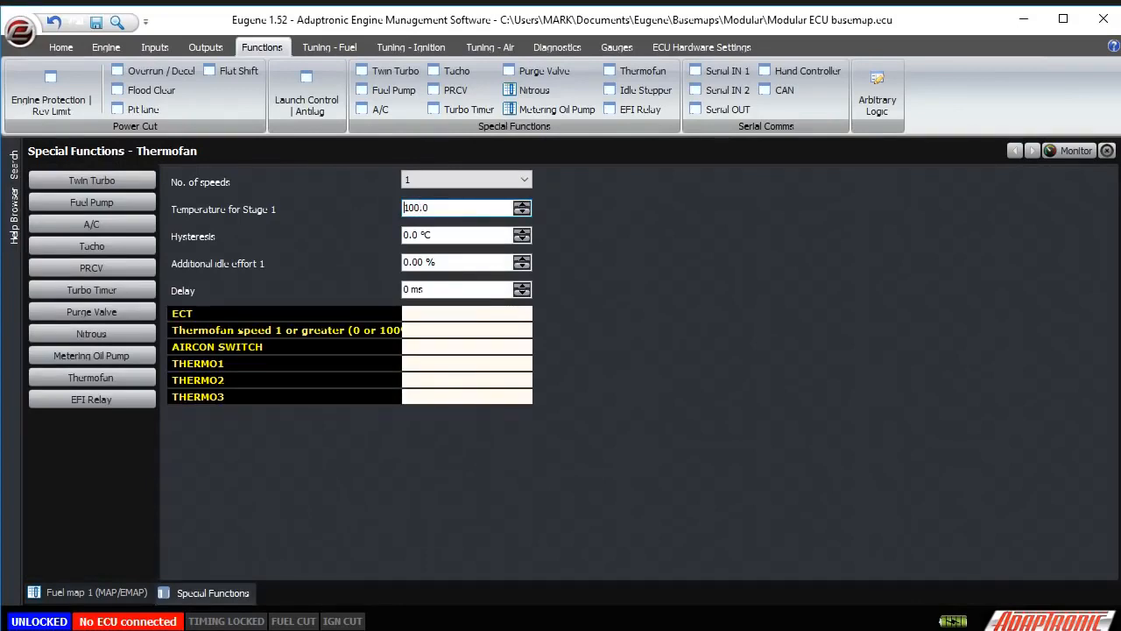
pyautogui.click(463, 234)
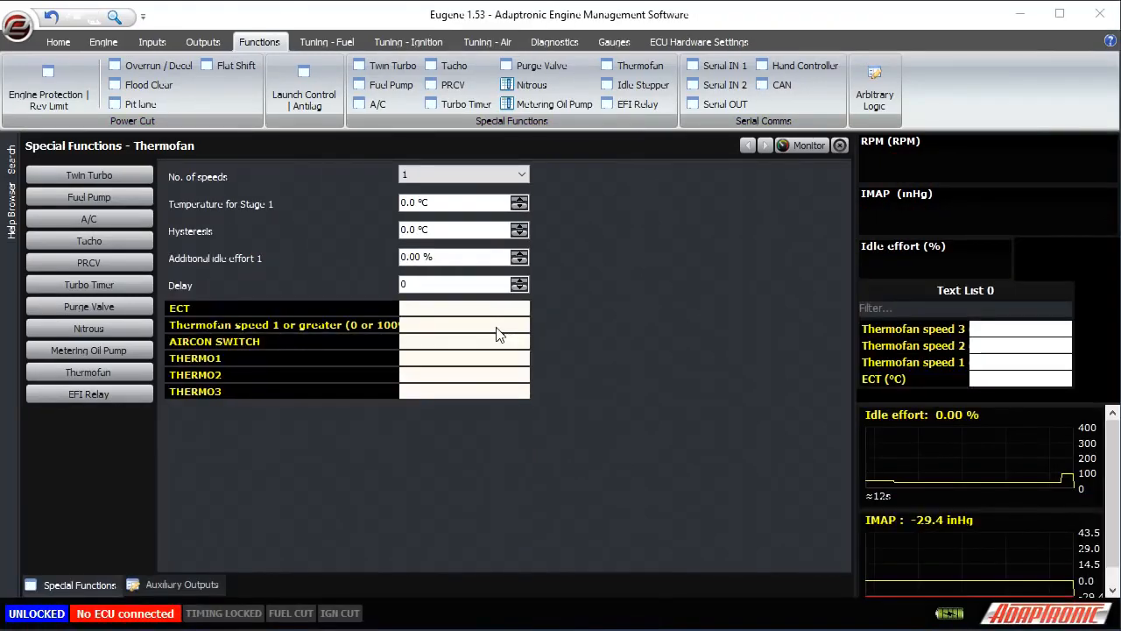
# Step: Set the thermofan's Stage 1 temperature to 85 °C and its hysteresis to 2 °C
pyautogui.click(465, 202)
pyautogui.write('85')
pyautogui.click(473, 233)
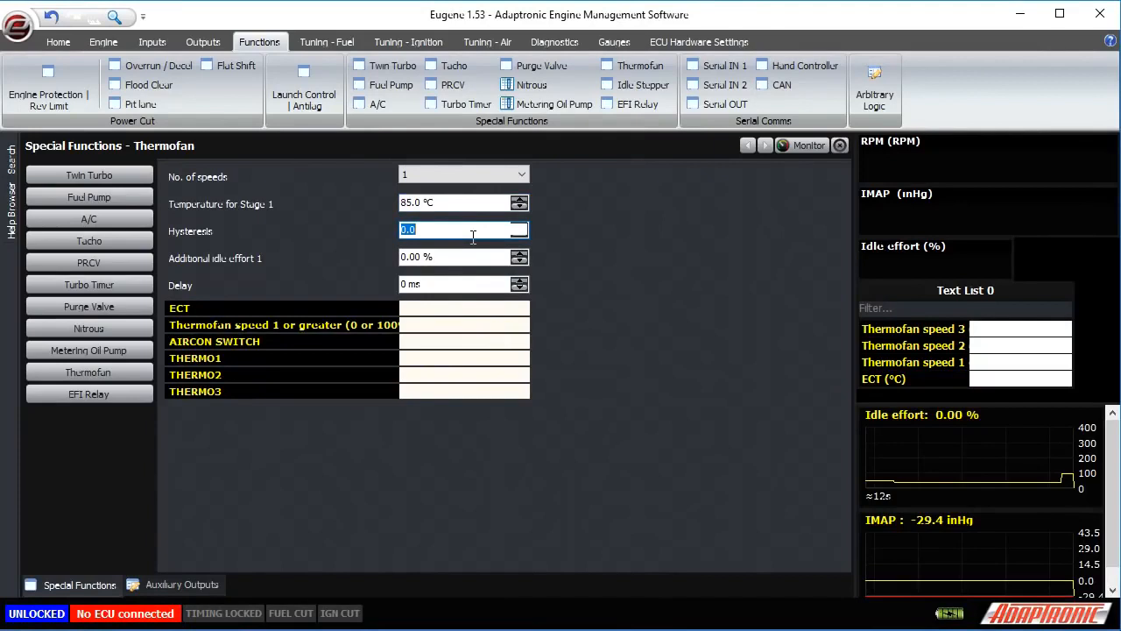
pyautogui.write('2')
# Step: Set the thermofan's additional idle effort 1 to 3% and its delay to 2 ms
pyautogui.click(482, 255)
pyautogui.write('3')
pyautogui.click(484, 283)
pyautogui.write('0')
pyautogui.press('BackSpace')
pyautogui.write('2')
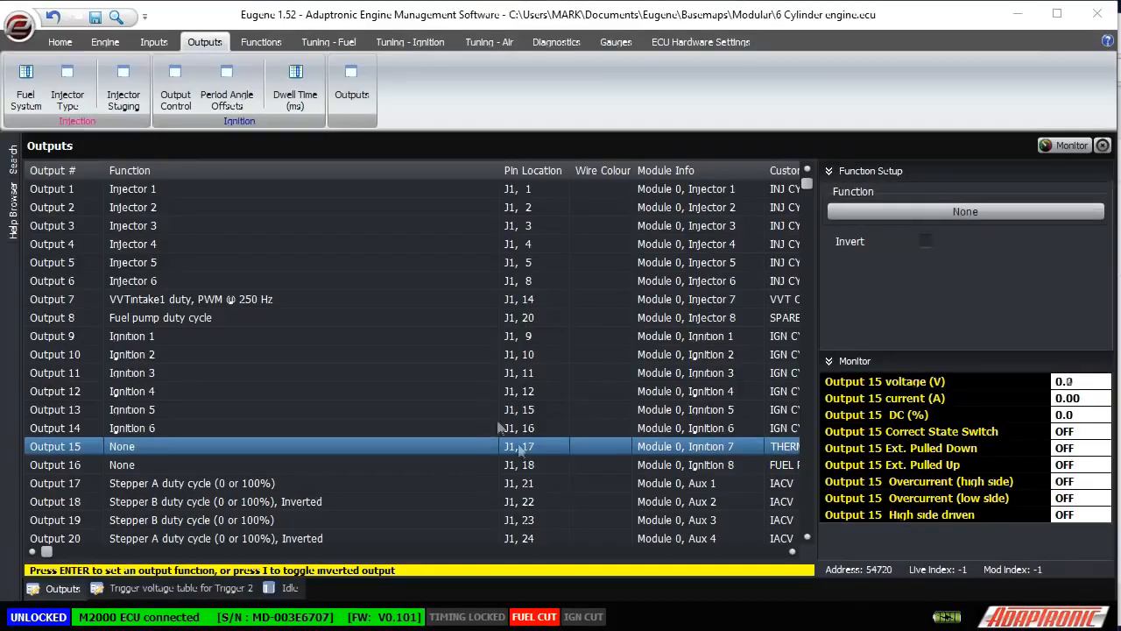
# Step: Assign the Thermofan speed 1 or greater (0 or 100%) output channel to Output 15
pyautogui.click(893, 212)
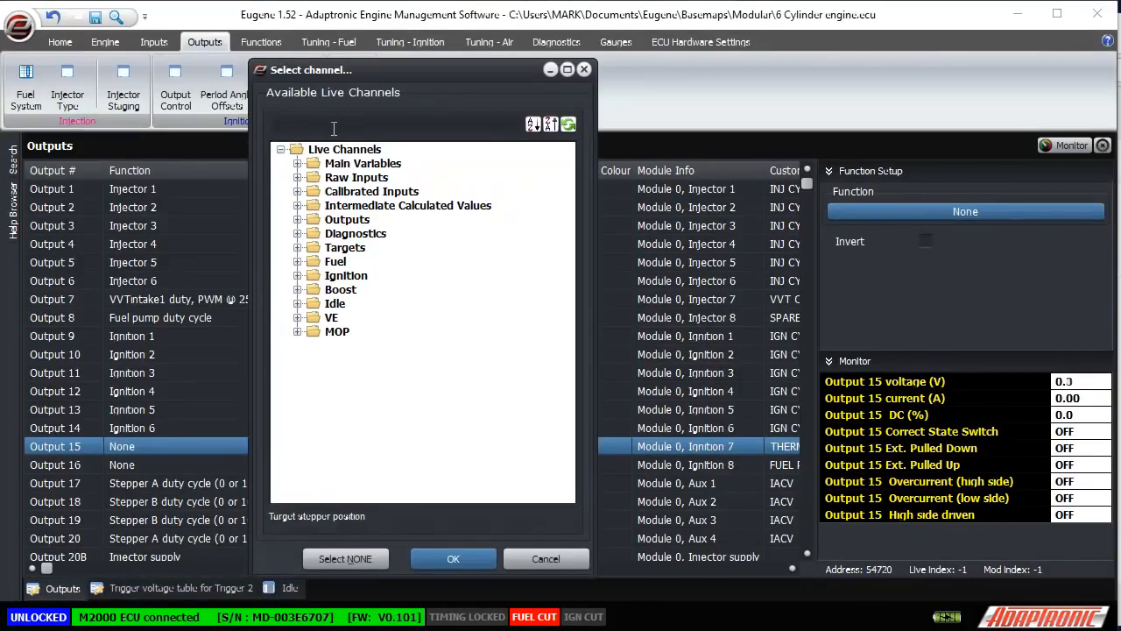
pyautogui.click(298, 219)
pyautogui.scroll(-10, 385, 394)
pyautogui.click(442, 317)
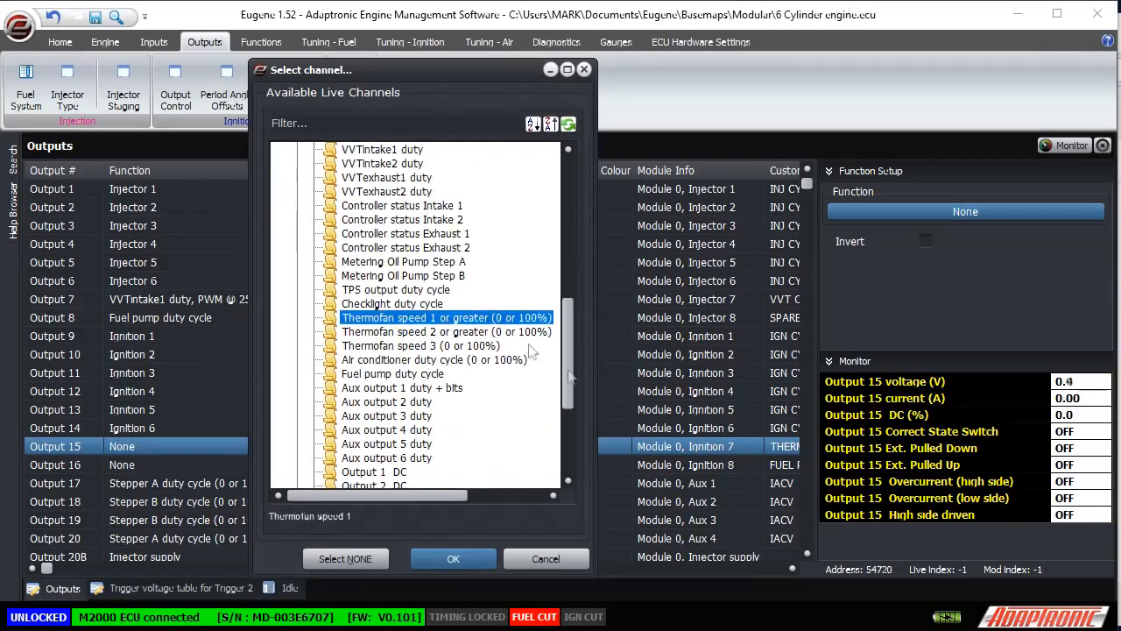
pyautogui.click(481, 556)
# Step: Assign the Thermofan speed 2 or greater (0 or 100%) output channel to Output 16
pyautogui.click(308, 472)
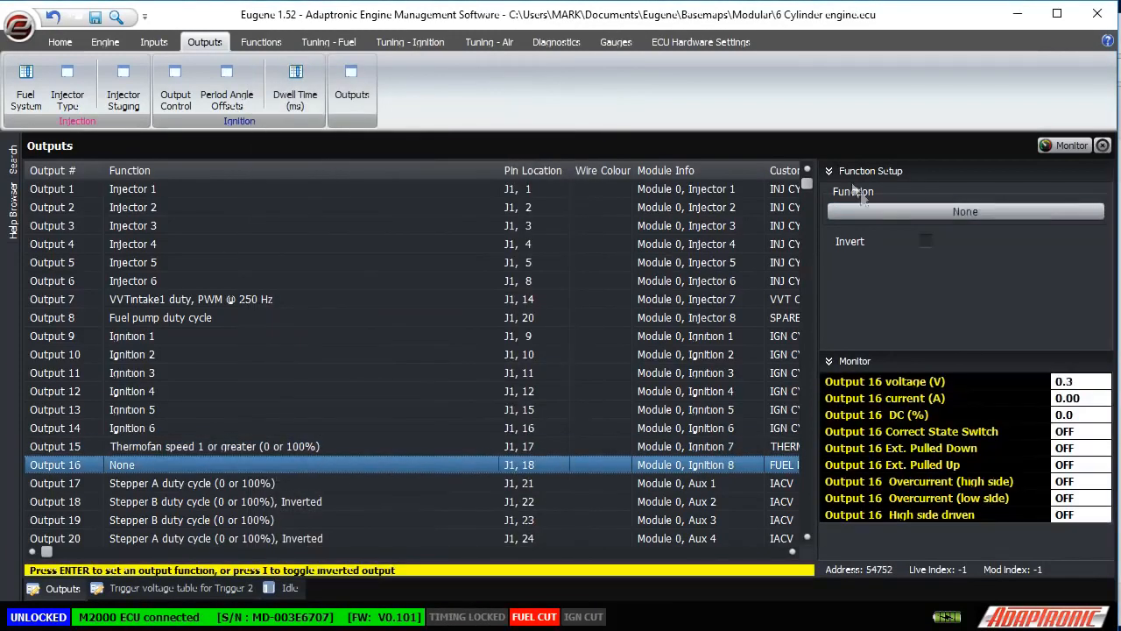
pyautogui.press('Return')
pyautogui.click(297, 219)
pyautogui.scroll(-10, 437, 352)
pyautogui.click(437, 332)
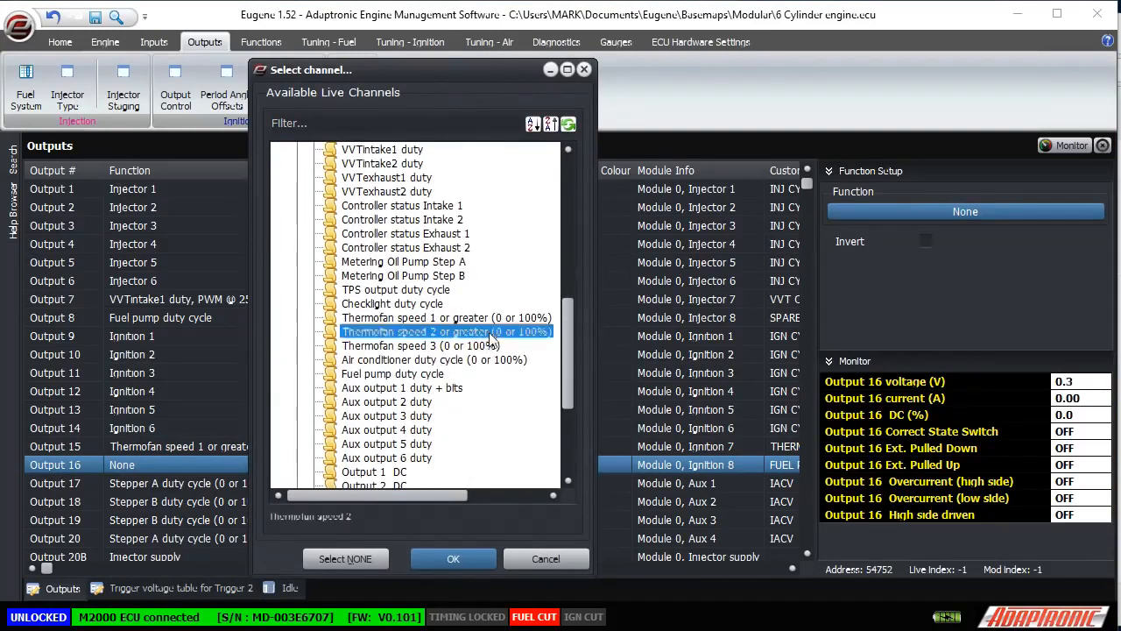
pyautogui.click(448, 553)
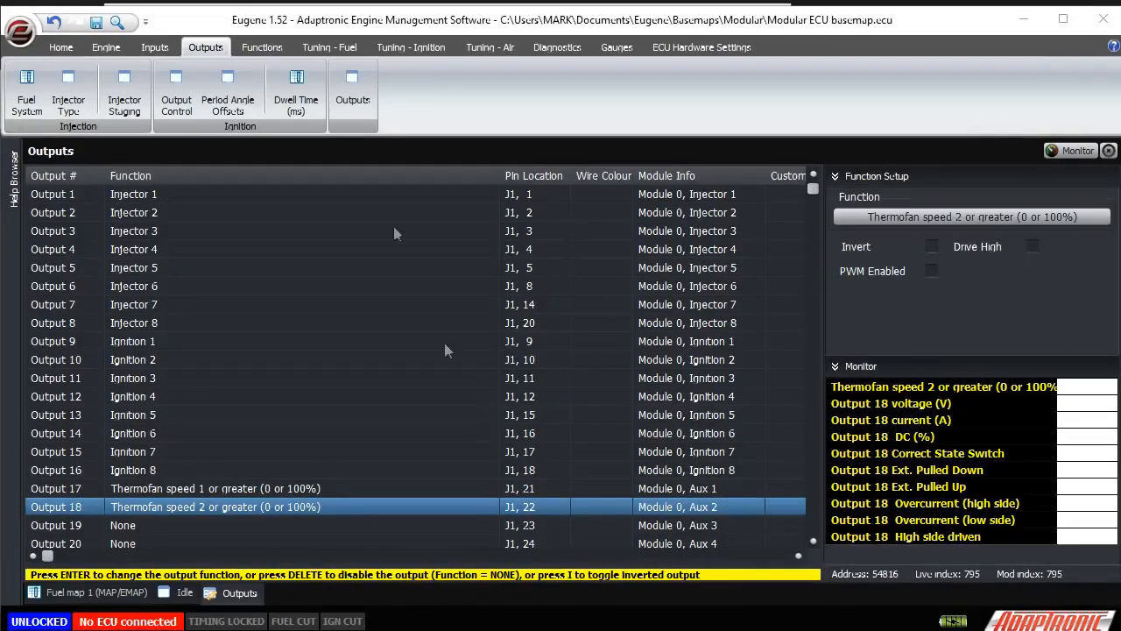
# Step: Open the idle function's closed loop control settings and enable closed-loop idle
pyautogui.click(268, 47)
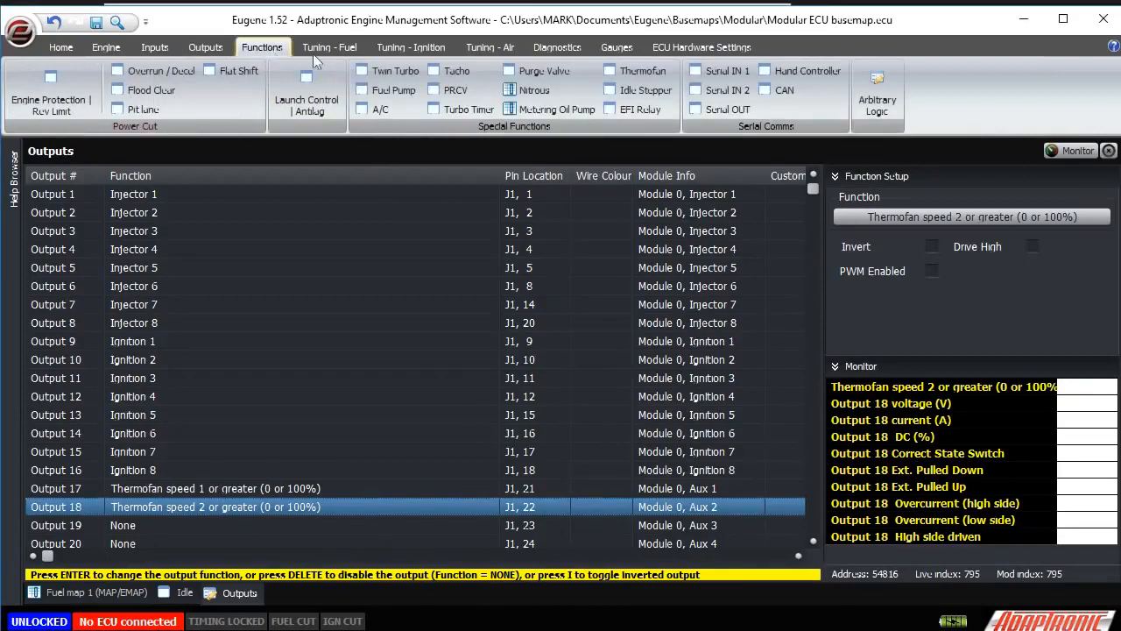
pyautogui.click(647, 91)
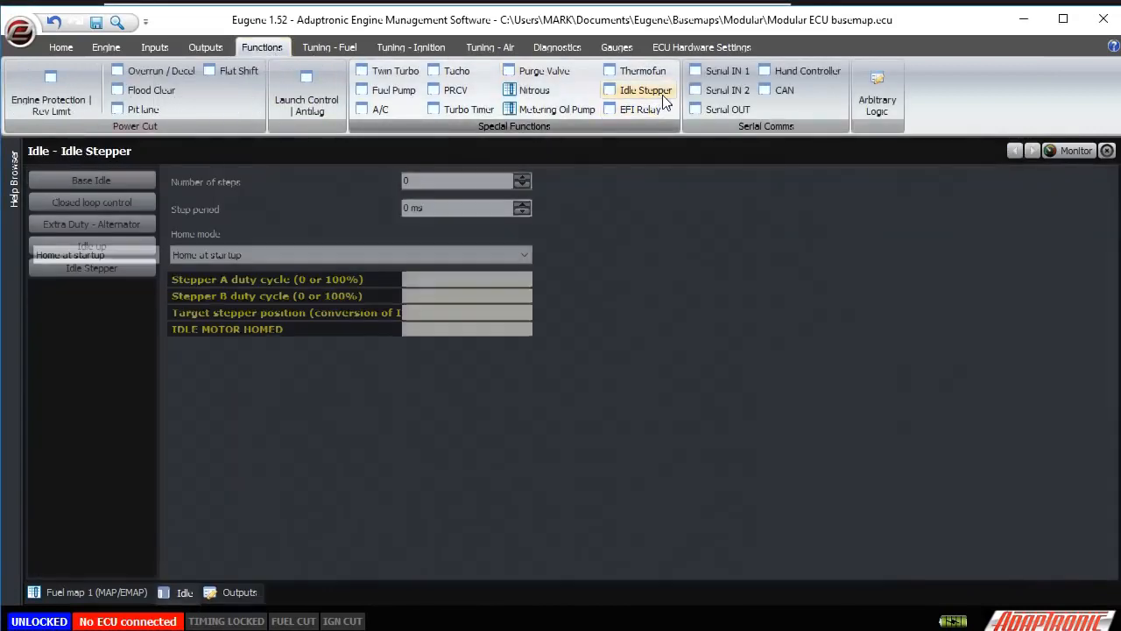
pyautogui.click(109, 204)
pyautogui.click(405, 183)
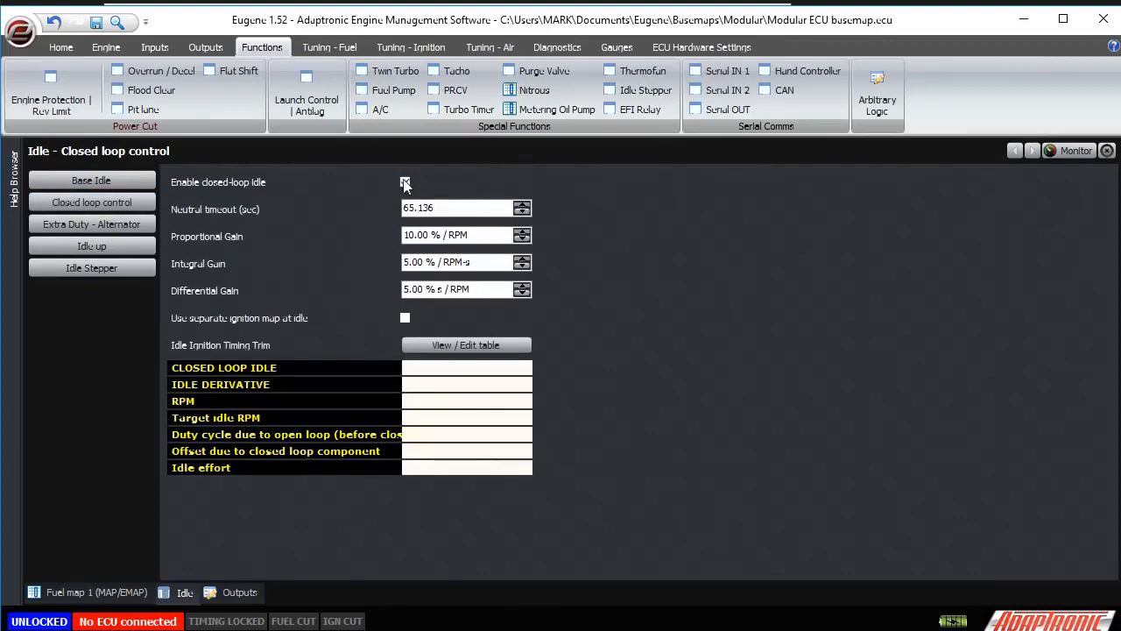